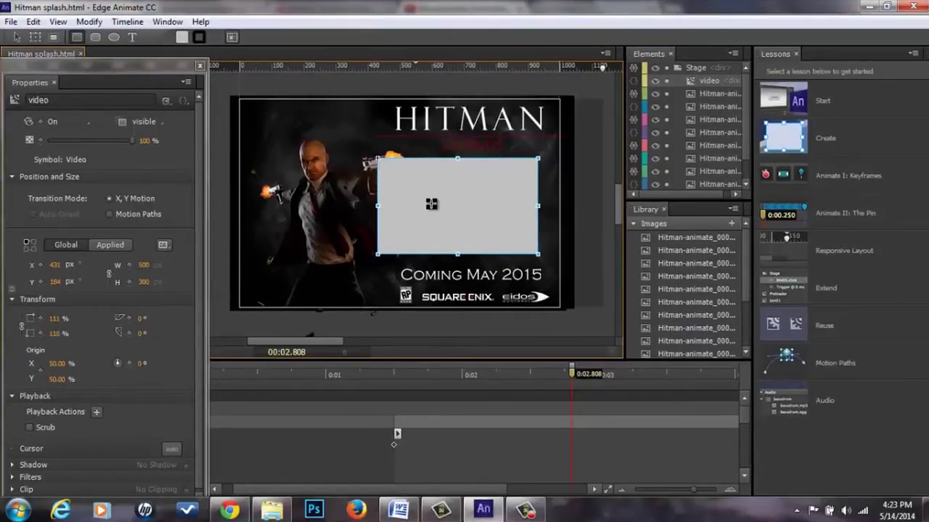
drag(529, 254, 361, 153)
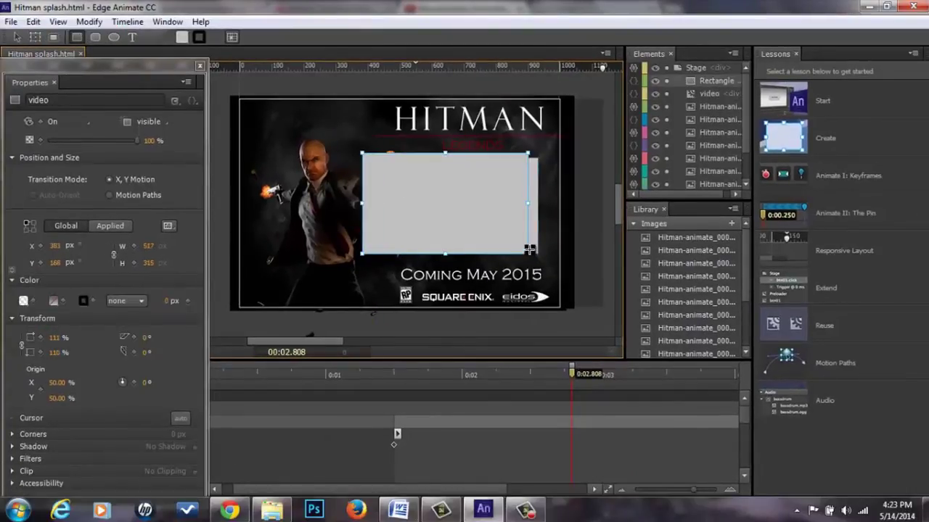
right_click(466, 220)
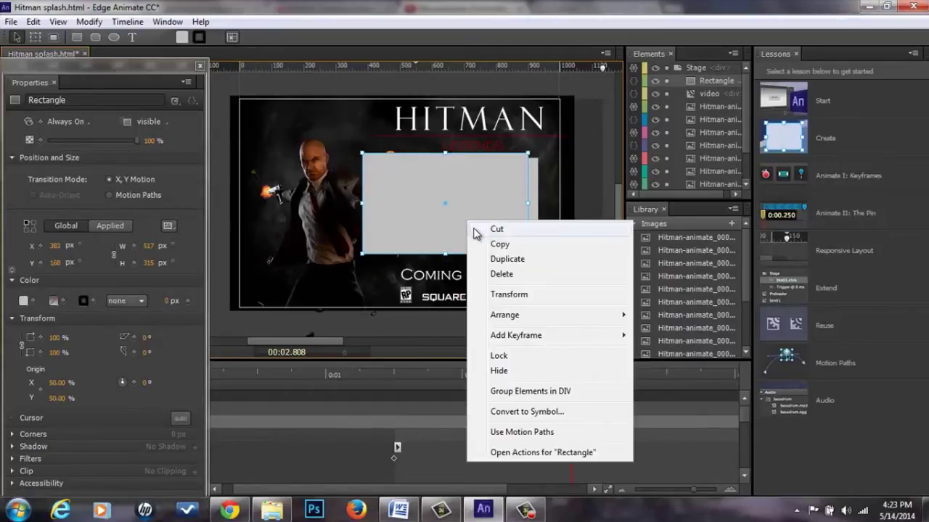
click(543, 412)
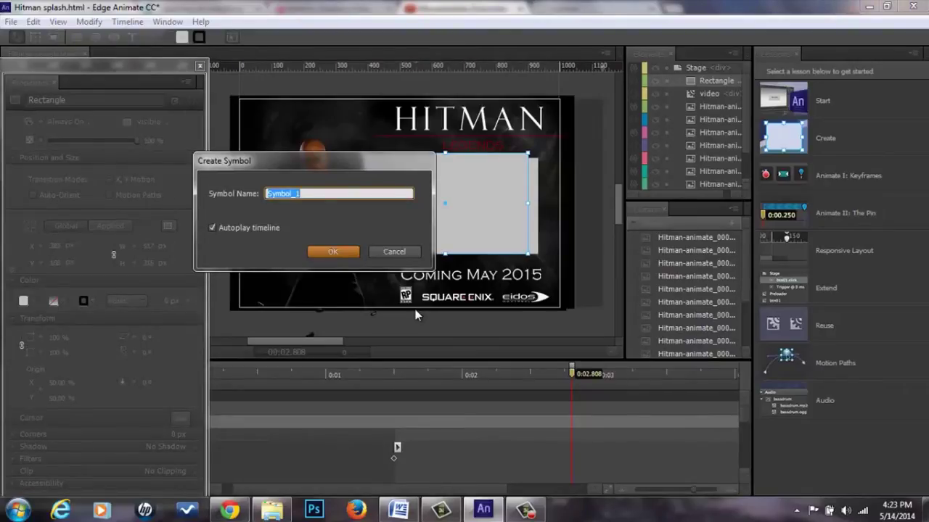
text(video)
click(395, 253)
right_click(453, 225)
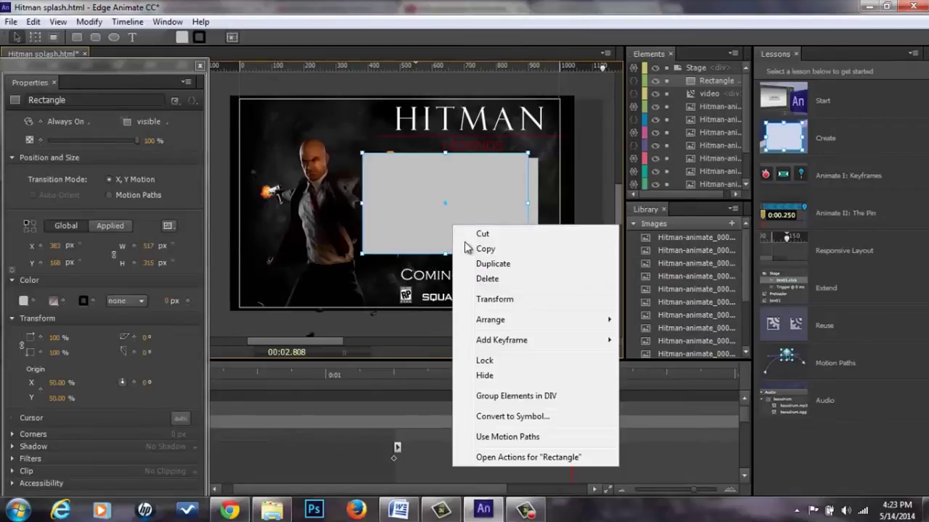
click(486, 278)
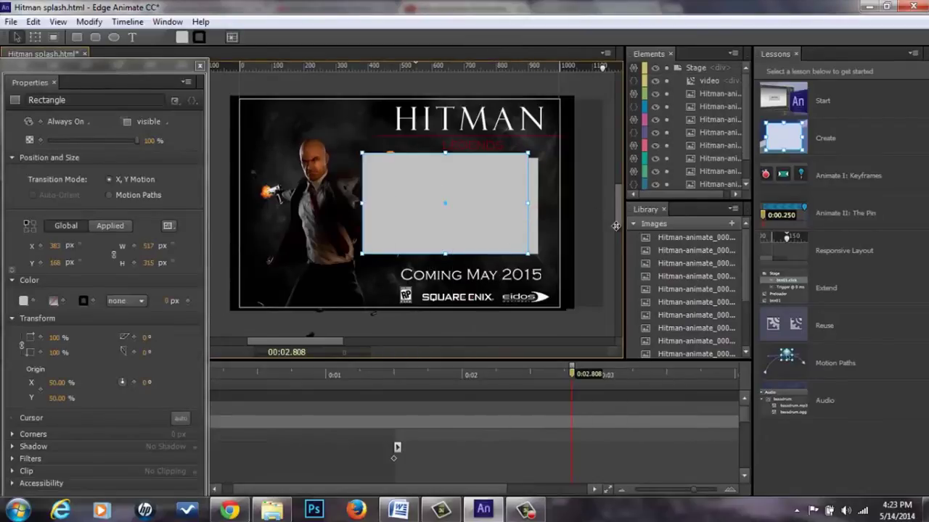
click(704, 82)
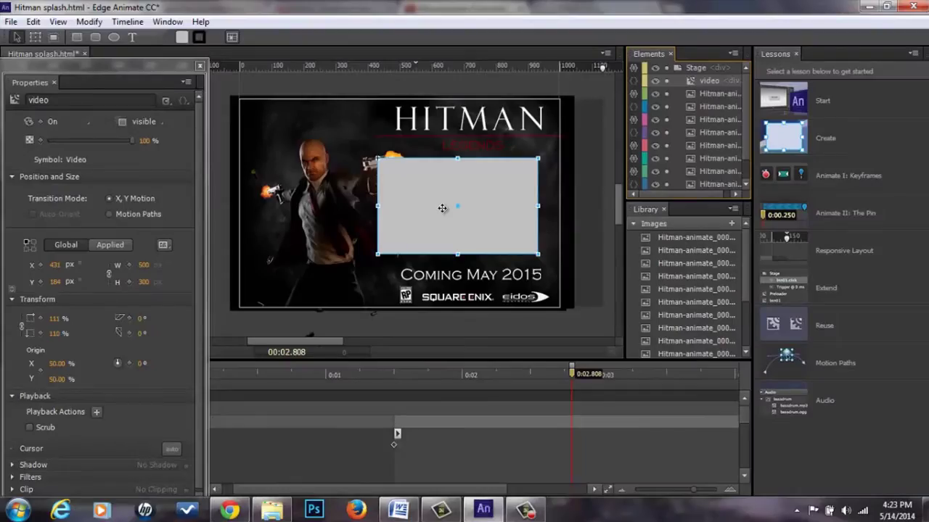
Step: Open the Stage's action code, then bring up the Word copy of the iframe script
click(633, 70)
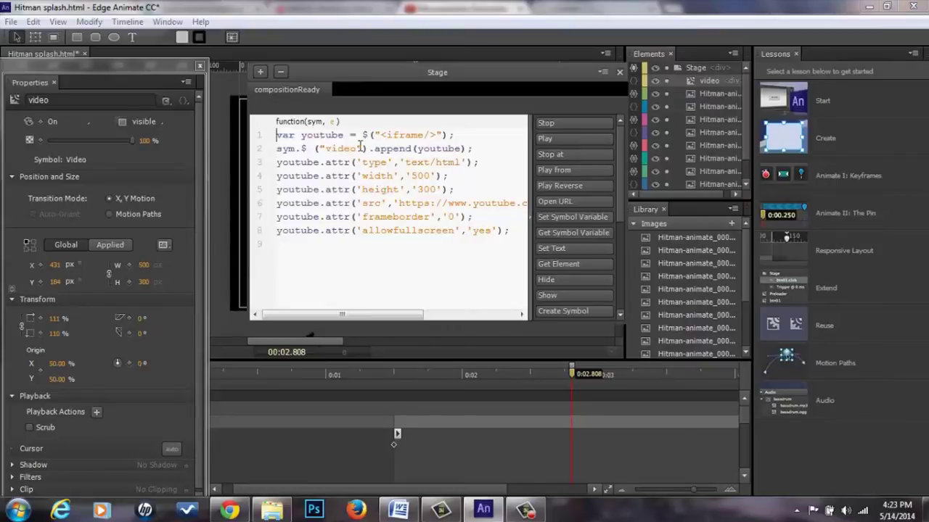
click(398, 511)
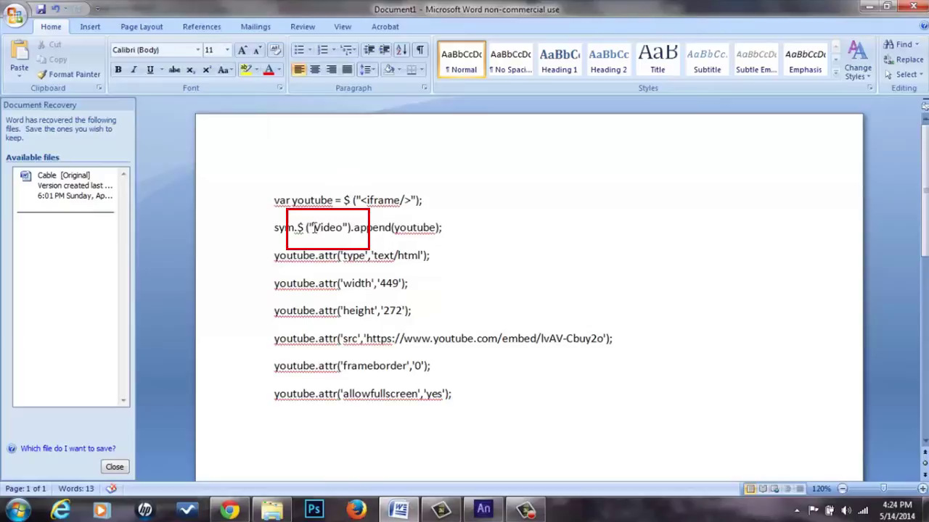
Step: Compare the Word script's 'Video' name, 449×272 size and embed URL, then return to Edge Animate
drag(314, 228, 342, 228)
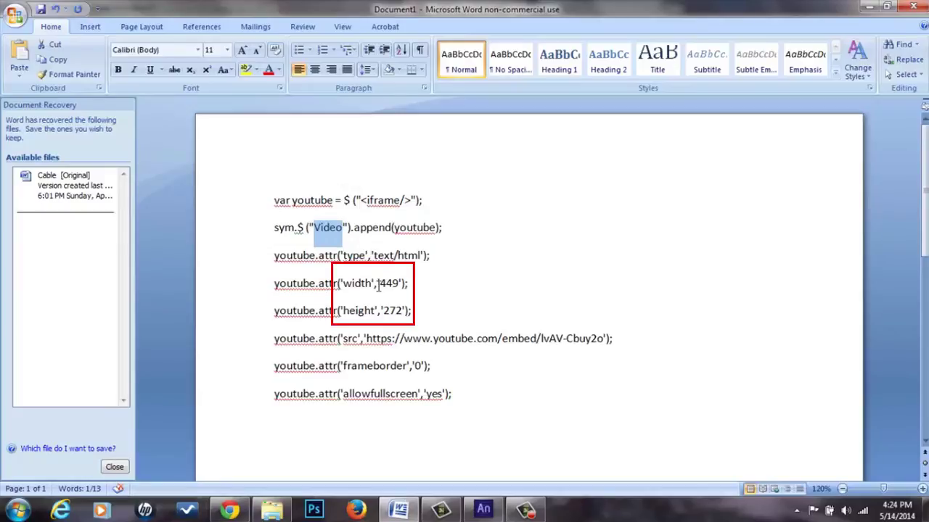
drag(381, 284, 404, 312)
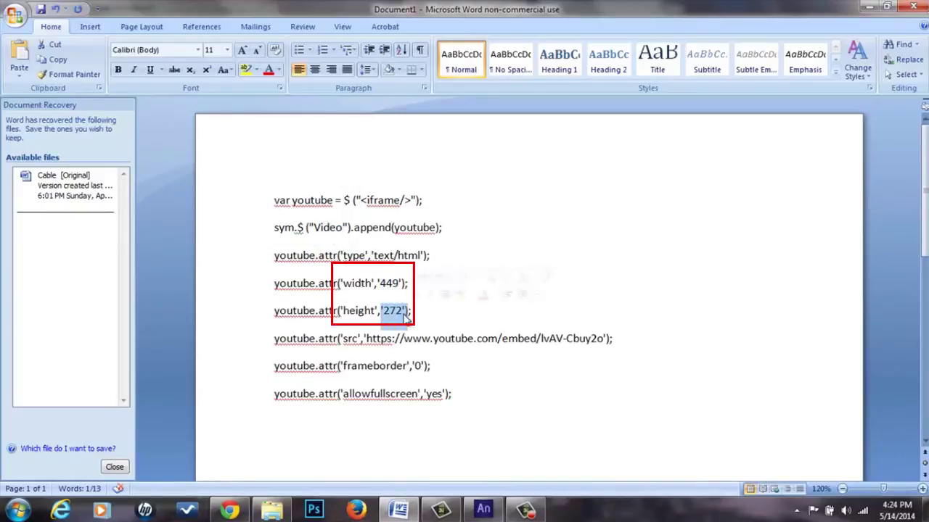
click(396, 312)
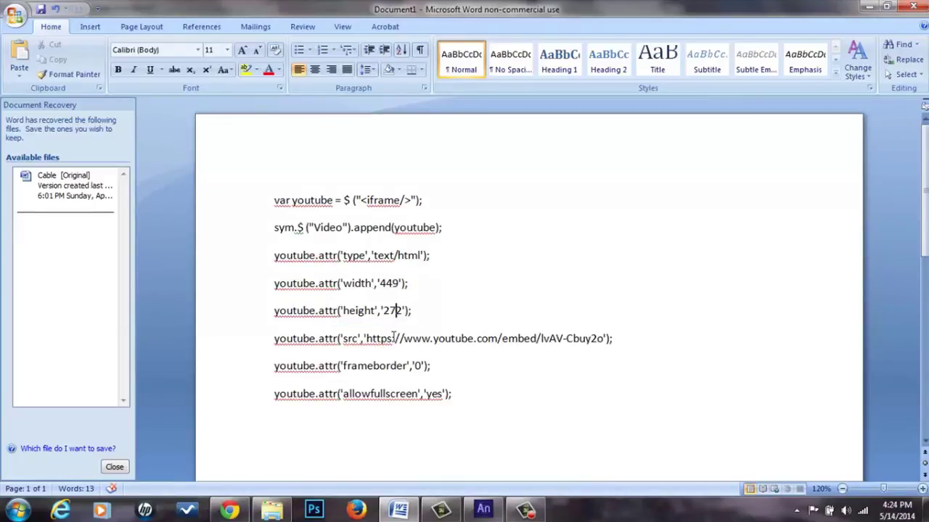
mouse_move(405, 341)
mouse_down()
mouse_move(606, 344)
mouse_move(572, 345)
mouse_move(587, 347)
mouse_up()
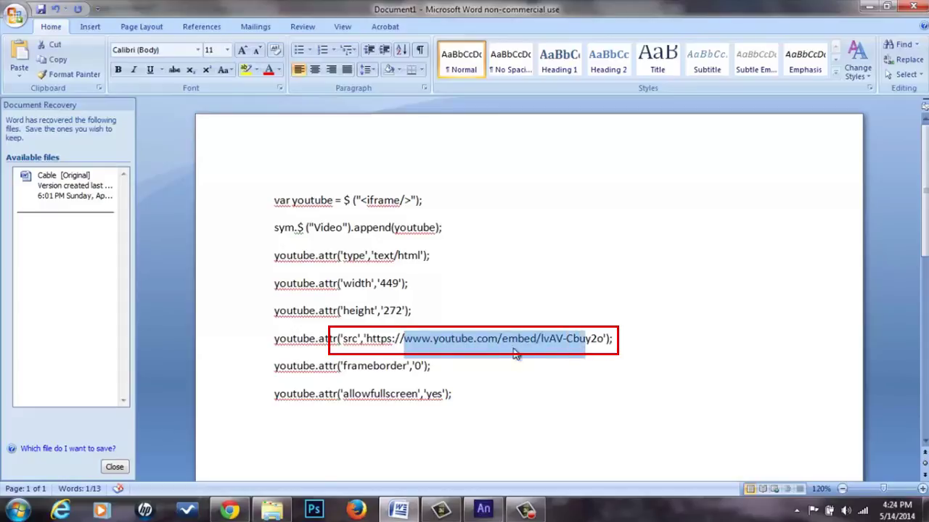
click(485, 508)
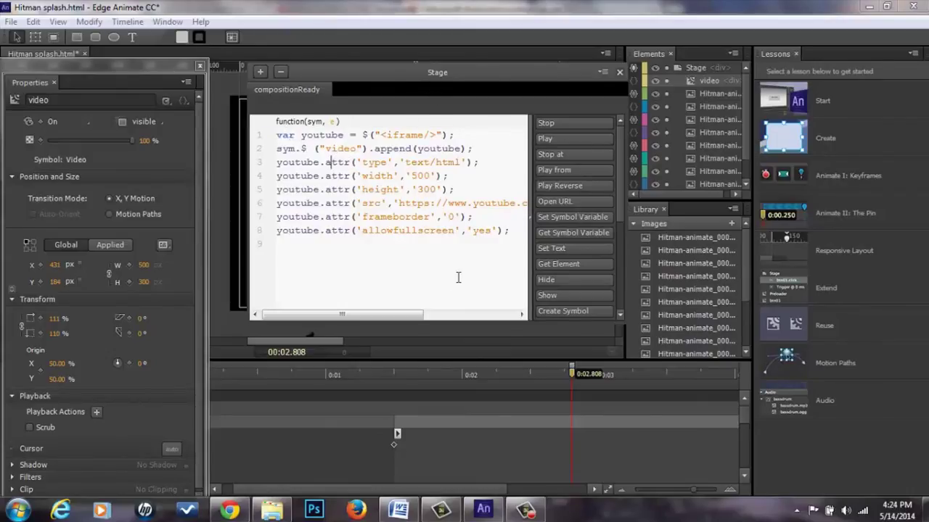
Step: Highlight 'video', width 500 and the embed URL in the script, then bring up the YouTube embed page
double_click(347, 149)
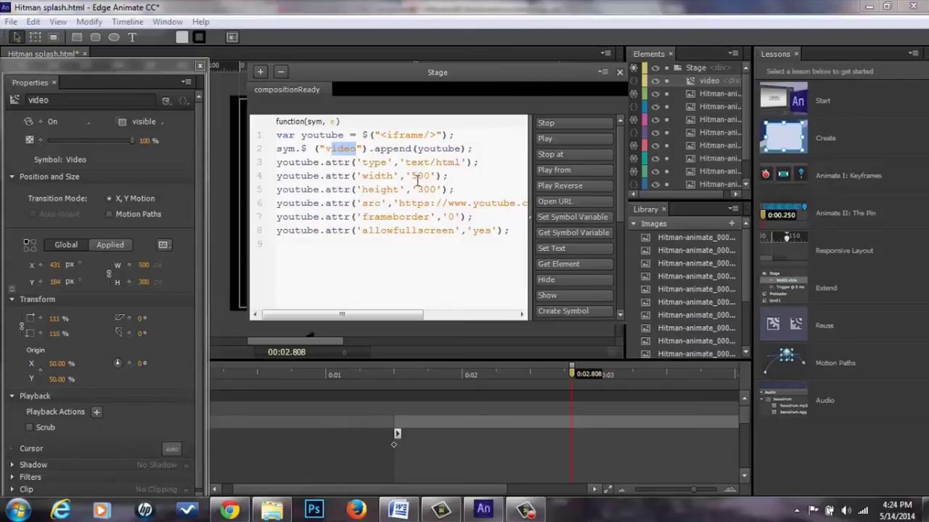
drag(411, 176, 435, 191)
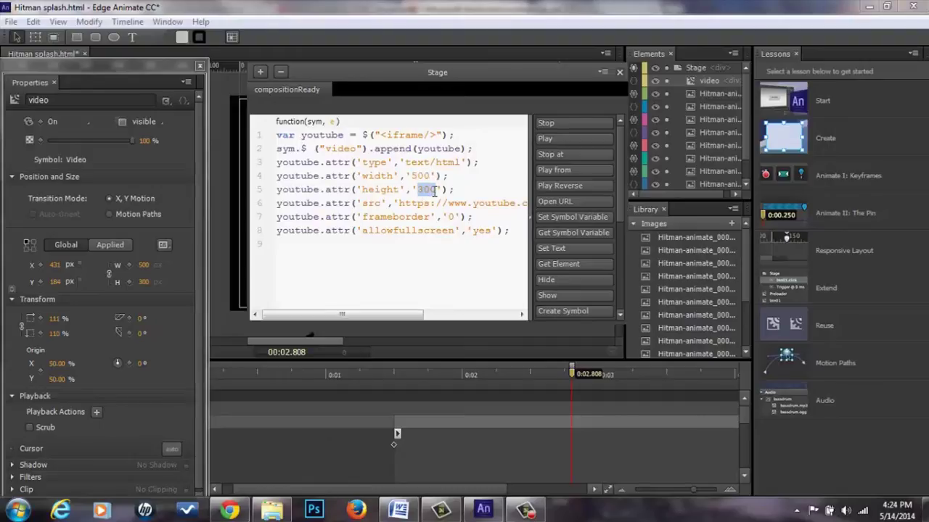
drag(376, 314, 426, 315)
drag(379, 208, 500, 216)
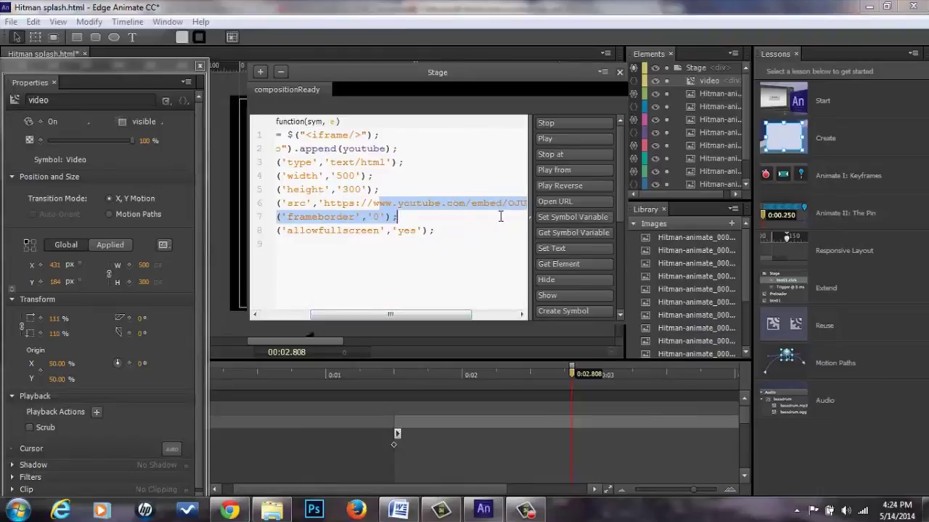
click(441, 266)
click(249, 513)
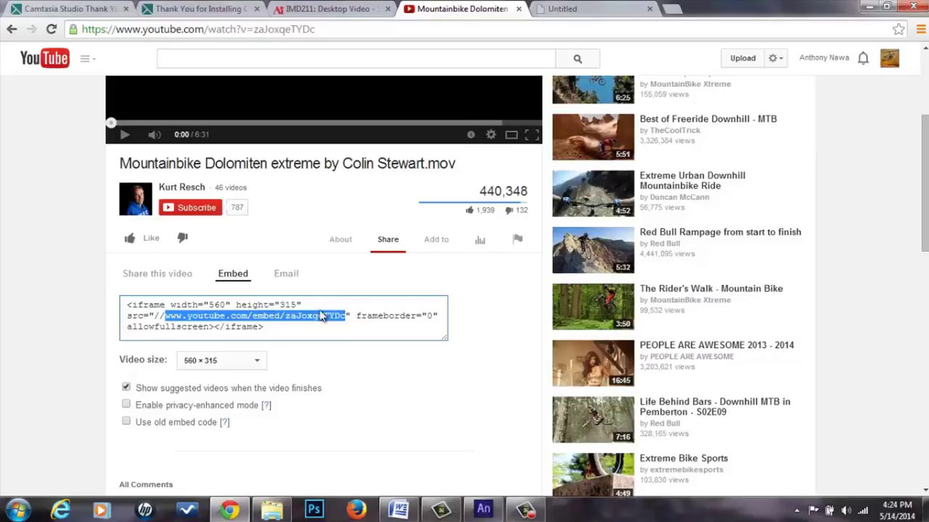
scroll(316, 317, up, 3)
scroll(312, 319, down, 3)
drag(166, 316, 345, 316)
Step: Review the iframe's youtube.com/embed src line and allowfullscreen 'yes' value in Edge Animate's script
click(468, 513)
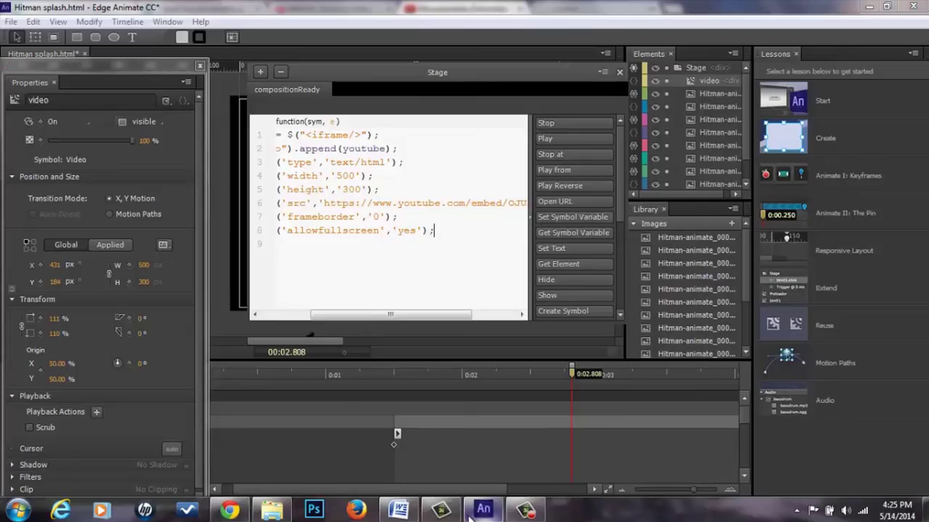
drag(372, 204, 507, 203)
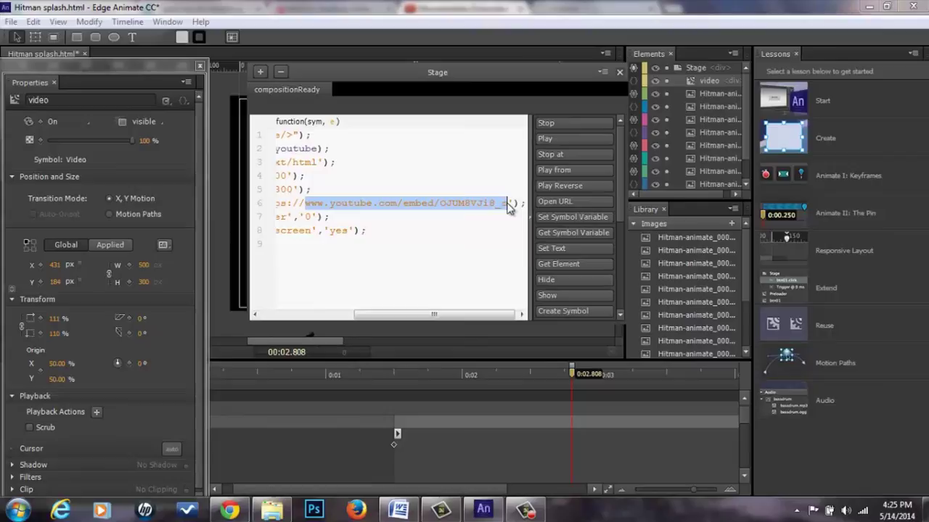
drag(467, 315, 389, 315)
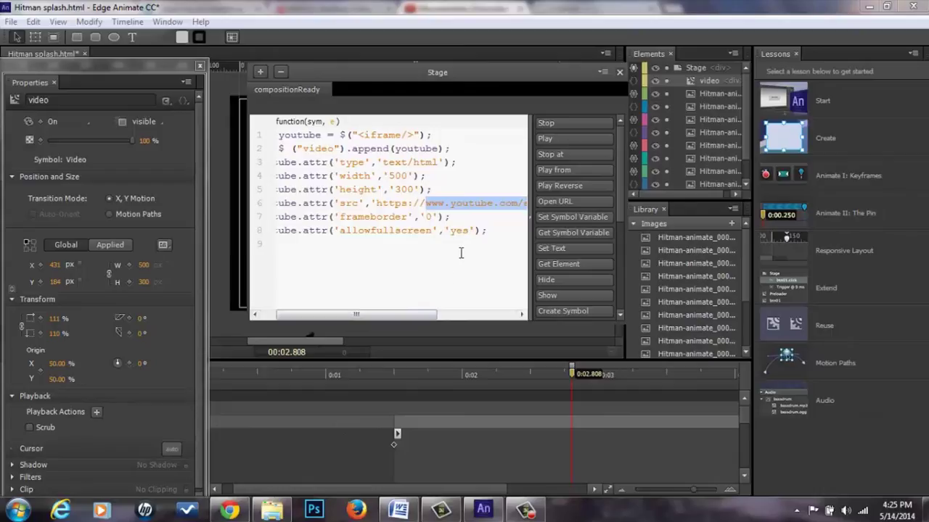
drag(469, 229, 453, 230)
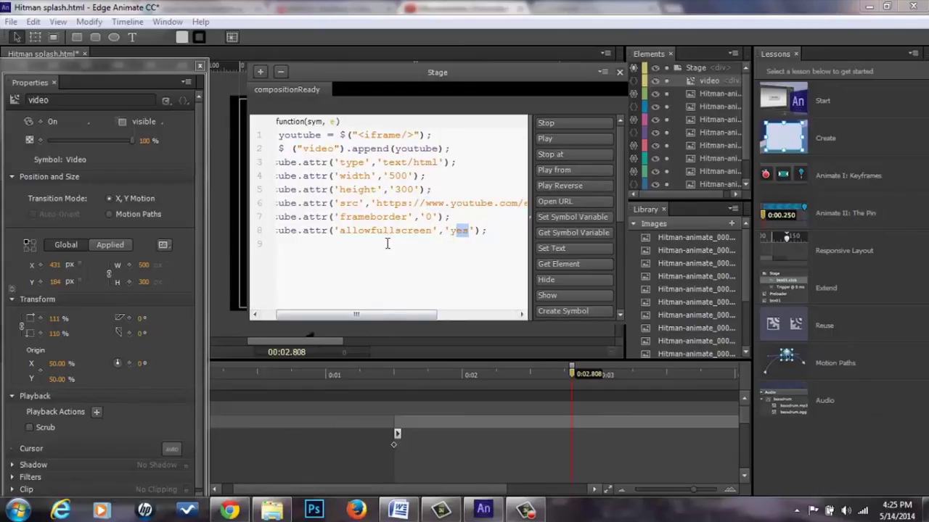
drag(383, 318, 366, 319)
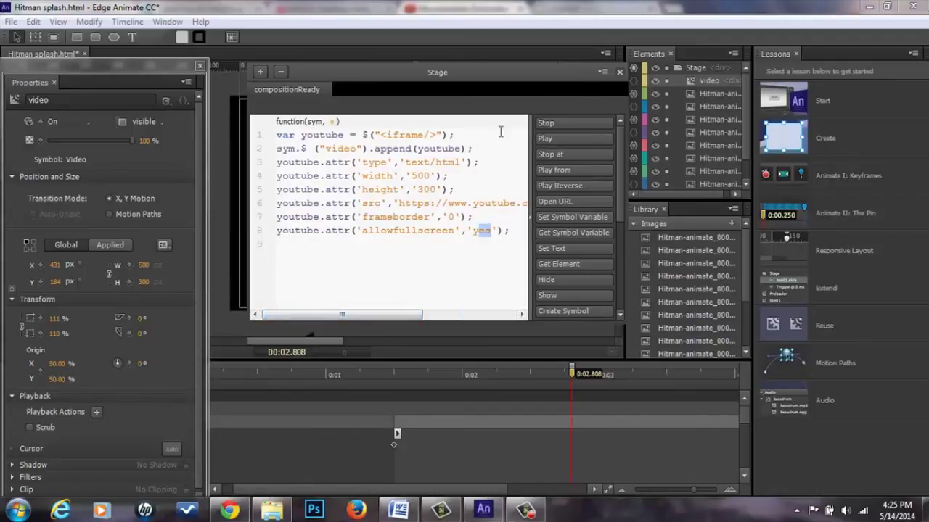
Step: Close the action code editor and choose Preview In Browser from the File menu
click(619, 73)
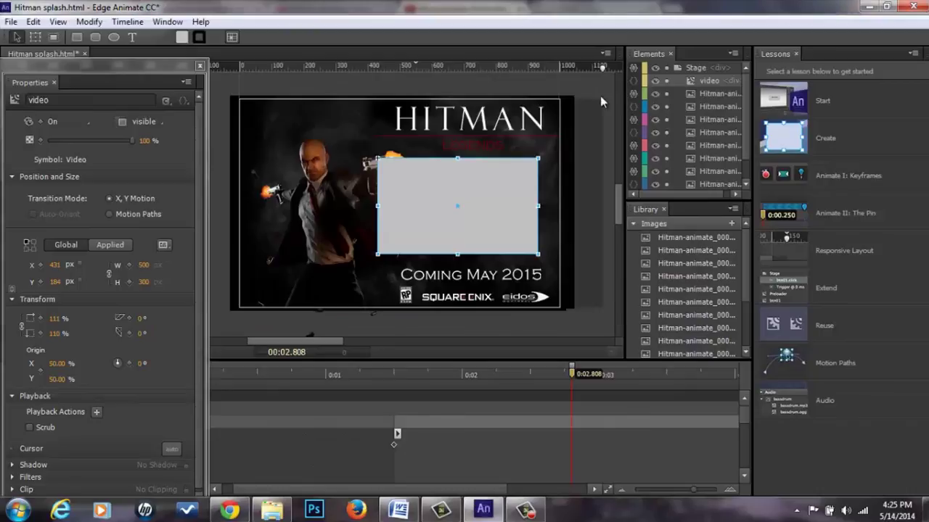
click(11, 22)
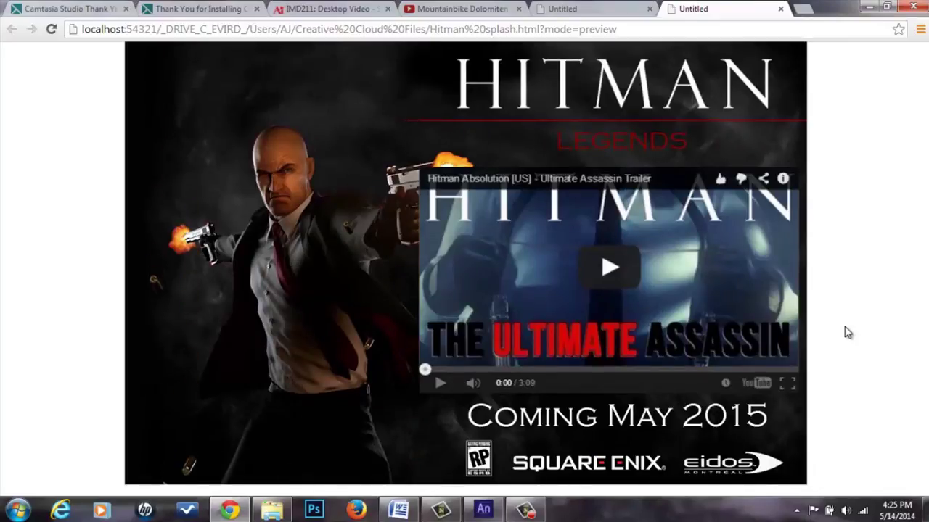
Step: Play the embedded Hitman Absolution trailer in the browser preview's video box
click(652, 288)
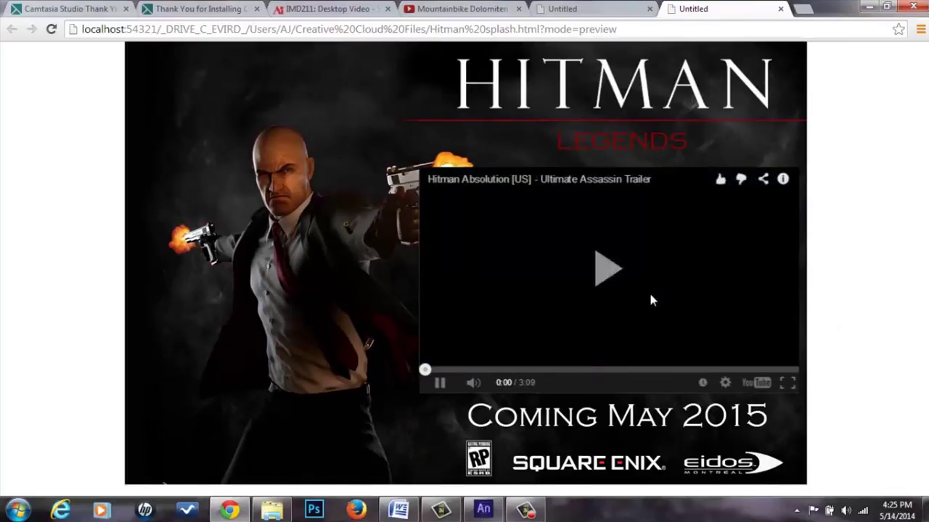